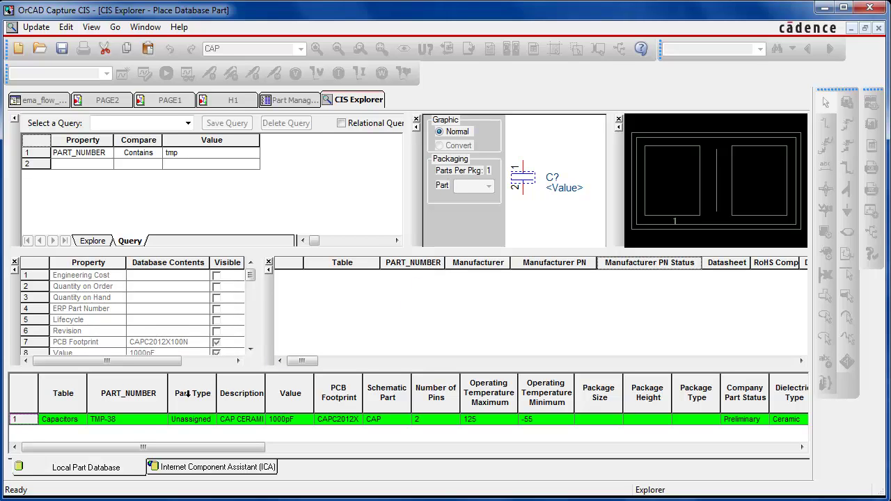
{"action": "left_click", "coordinate": [138, 421]}
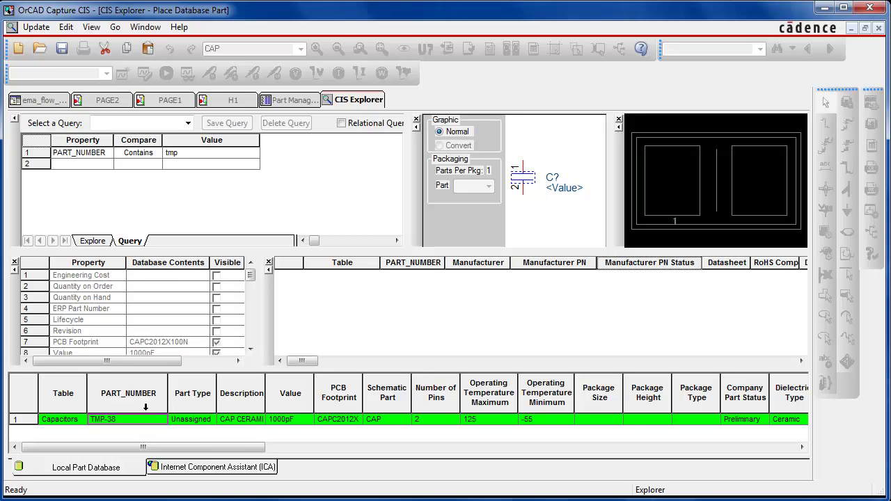
{"action": "left_click", "coordinate": [305, 418]}
{"action": "left_click", "coordinate": [349, 420]}
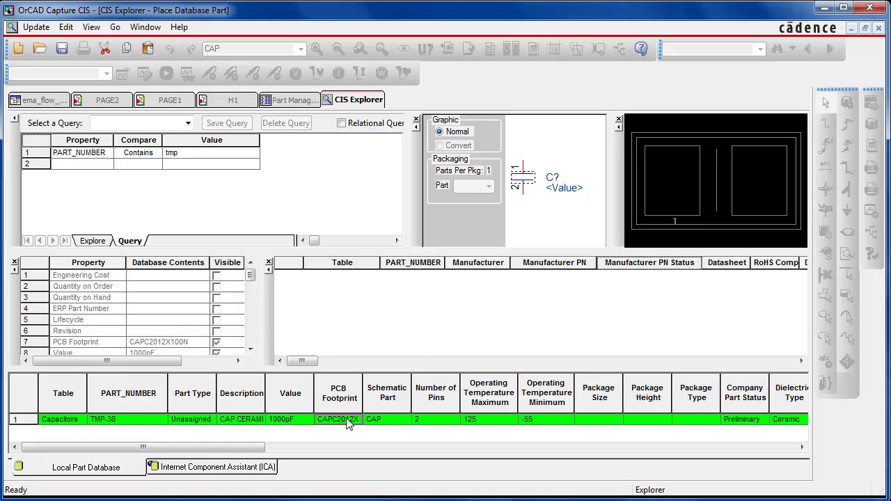
{"action": "left_click", "coordinate": [385, 419]}
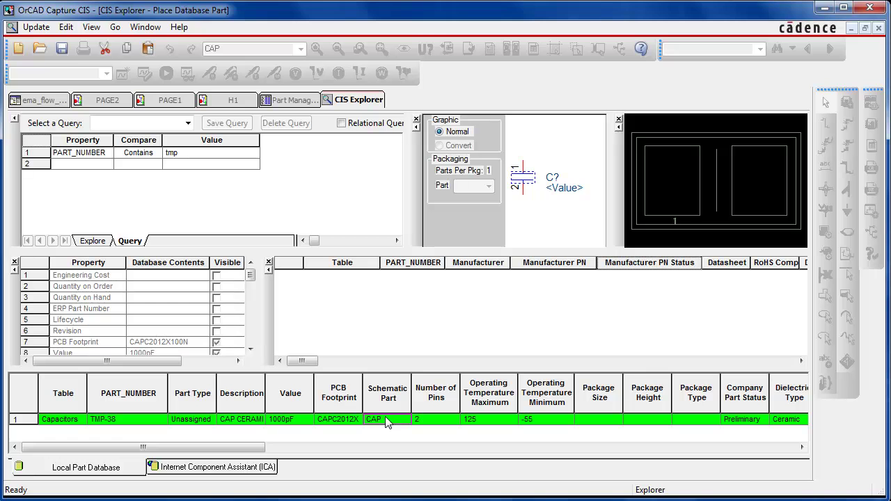
{"action": "left_click_drag", "start_coordinate": [180, 450], "coordinate": [588, 477]}
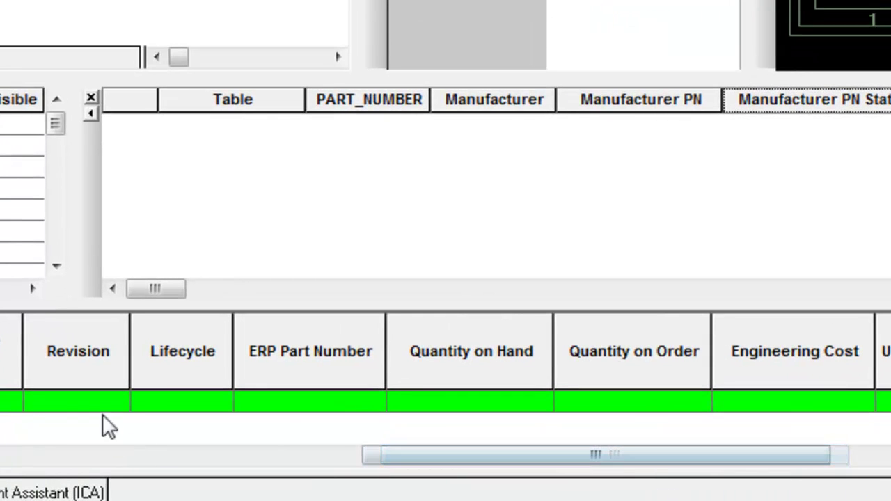
{"action": "left_click", "coordinate": [71, 401]}
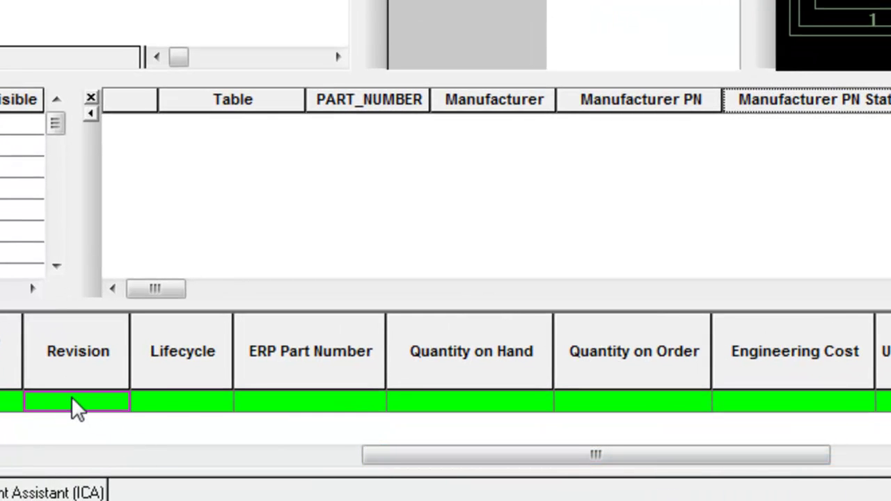
{"action": "left_click", "coordinate": [197, 400]}
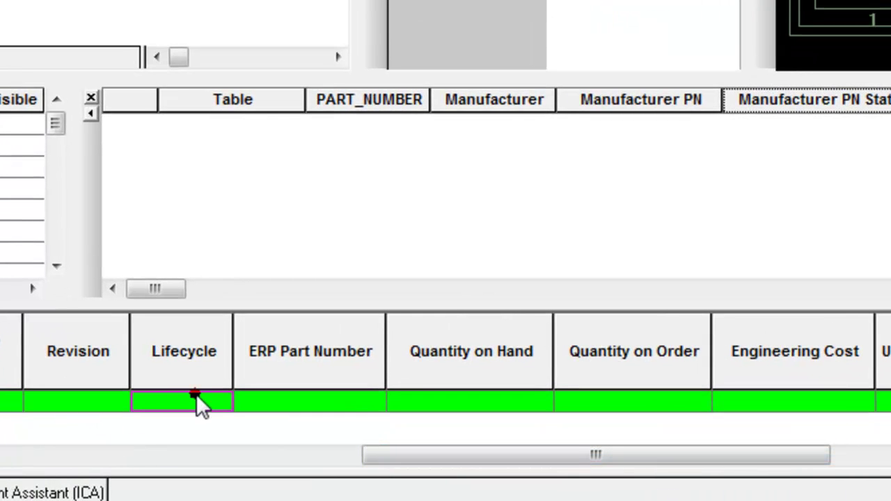
{"action": "left_click", "coordinate": [460, 401]}
{"action": "left_click", "coordinate": [627, 403]}
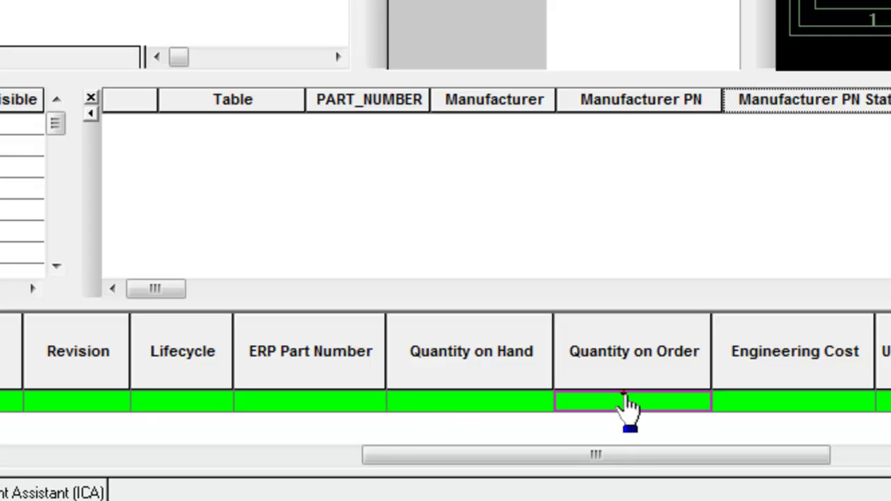
{"action": "left_click", "coordinate": [795, 401]}
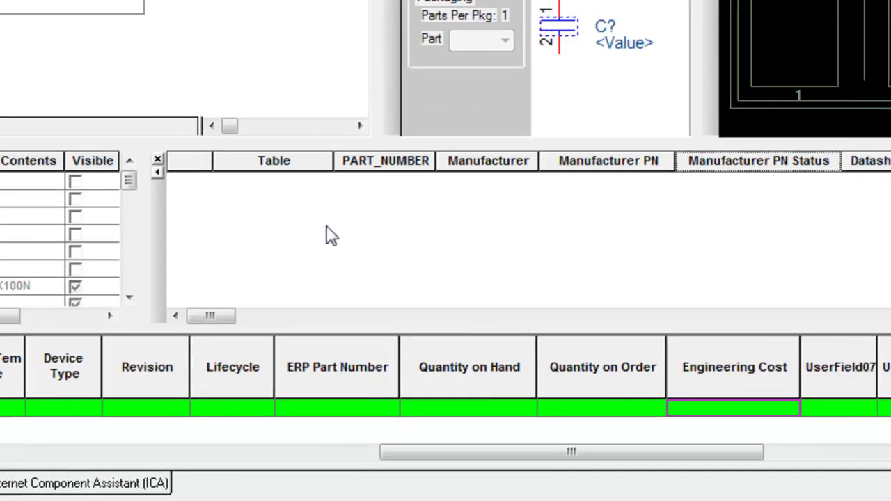
{"action": "left_click", "coordinate": [297, 190]}
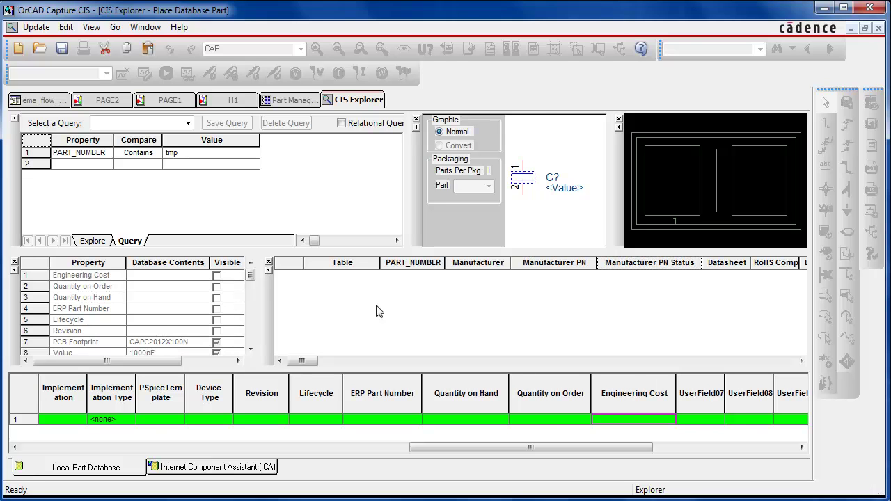
Step: In Part Manager, select C15 (TMP-38) and run an Enterprise Link analysis for pending updates
{"action": "left_click", "coordinate": [297, 103]}
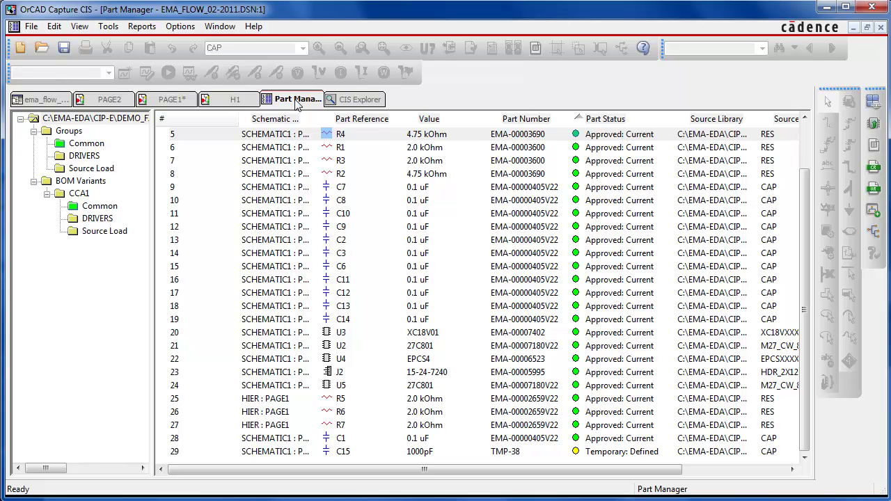
{"action": "left_click", "coordinate": [494, 456]}
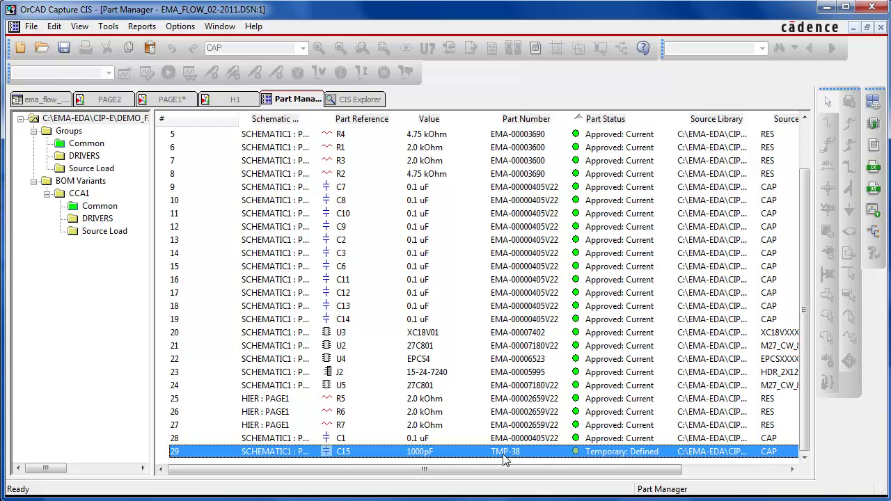
{"action": "mouse_move", "coordinate": [616, 457]}
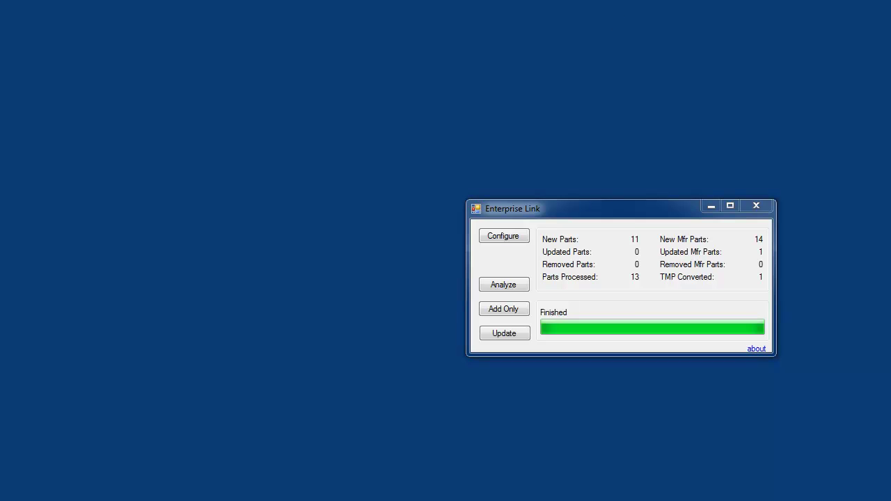
{"action": "left_click", "coordinate": [509, 286]}
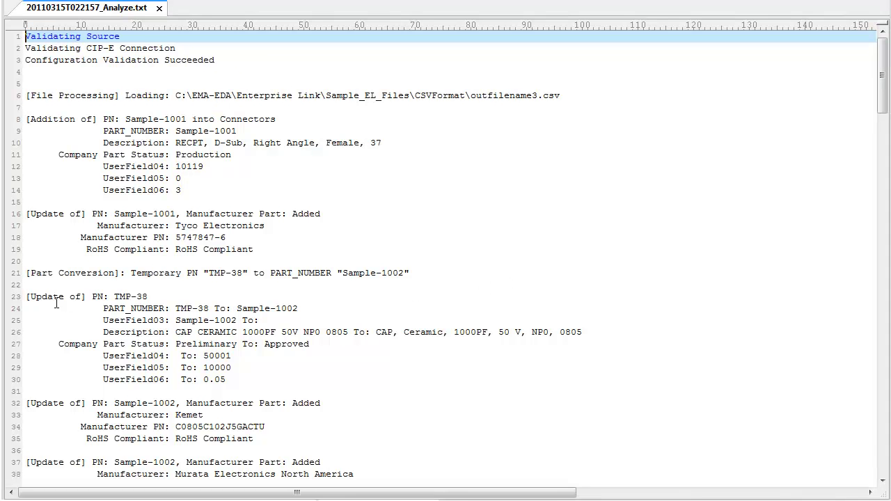
Step: In the analysis log, highlight the TMP-38 update block and the Sample-1012 warning in the Summary
{"action": "left_click_drag", "start_coordinate": [28, 297], "coordinate": [236, 379]}
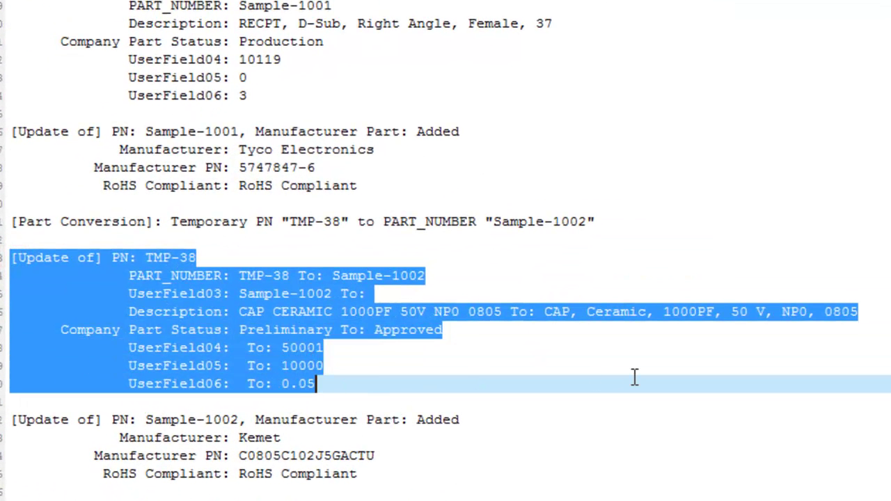
{"action": "scroll", "coordinate": [446, 250], "scroll_direction": "down", "scroll_amount": 8}
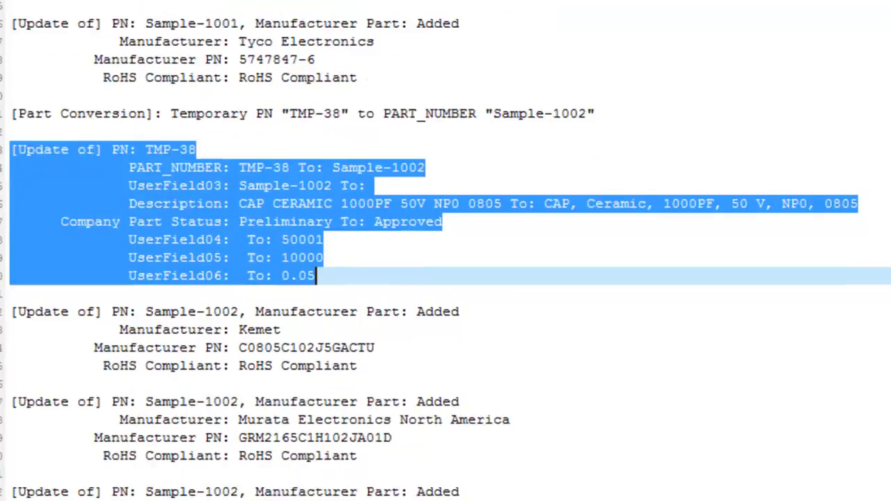
{"action": "scroll", "coordinate": [782, 271], "scroll_direction": "down", "scroll_amount": 20}
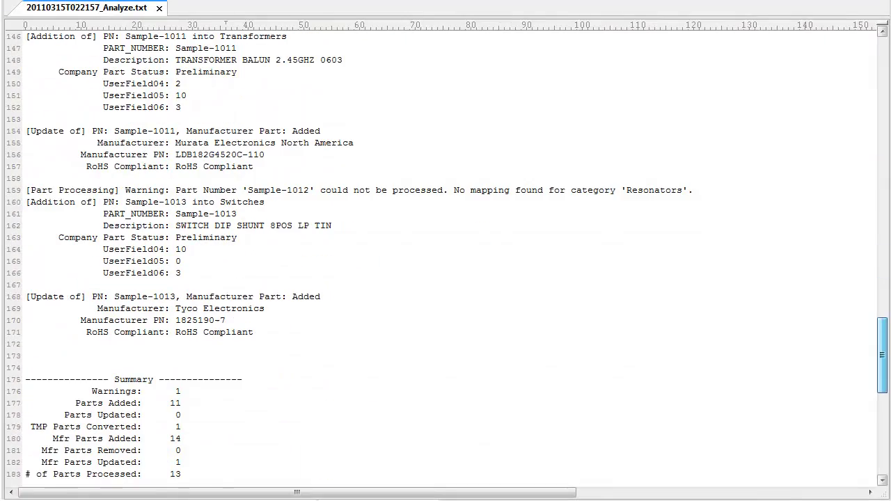
{"action": "left_click_drag", "start_coordinate": [705, 192], "coordinate": [25, 191]}
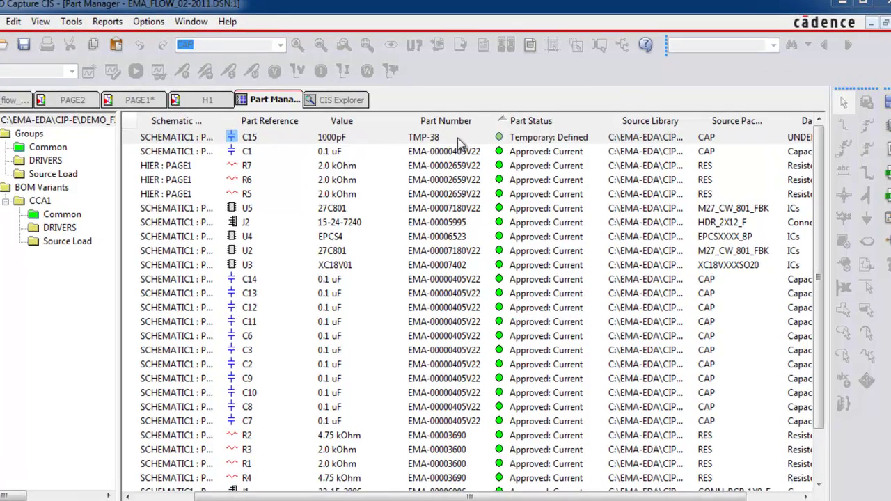
Step: Update C15's part status from the database to Sample-1002, Approved: Current, skipping the warnings
{"action": "left_click", "coordinate": [467, 134]}
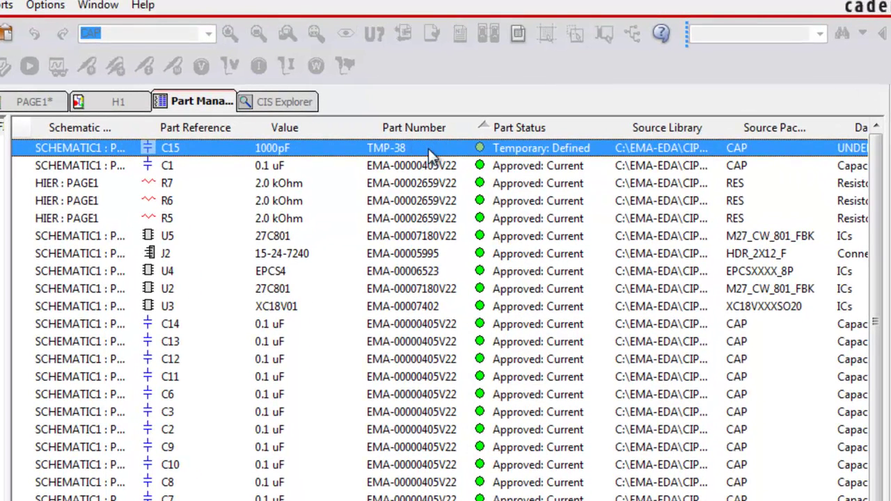
{"action": "right_click", "coordinate": [428, 147]}
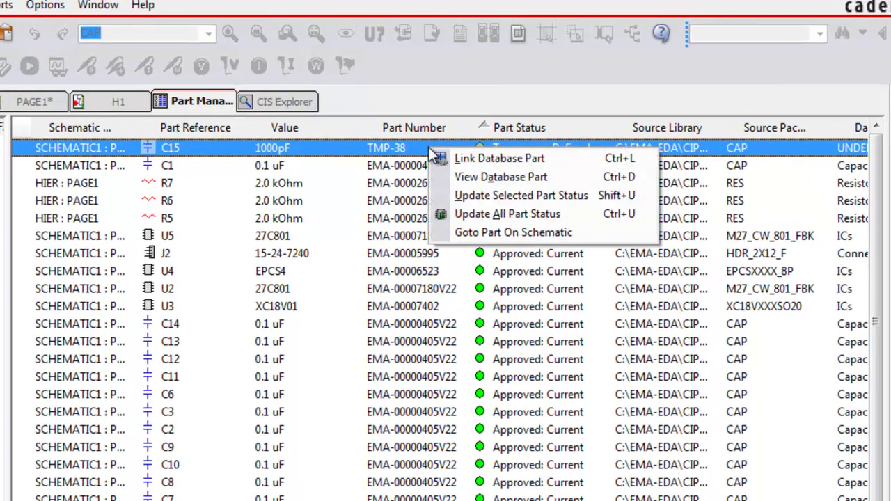
{"action": "left_click", "coordinate": [475, 195]}
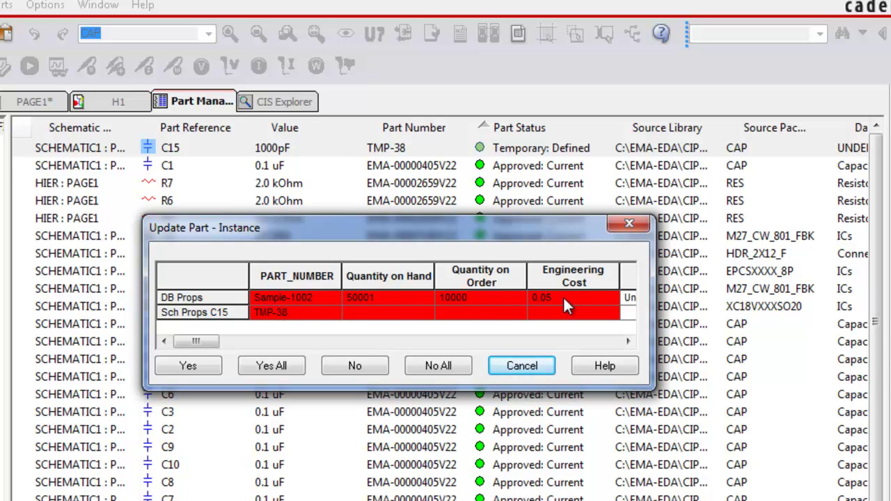
{"action": "left_click", "coordinate": [188, 367]}
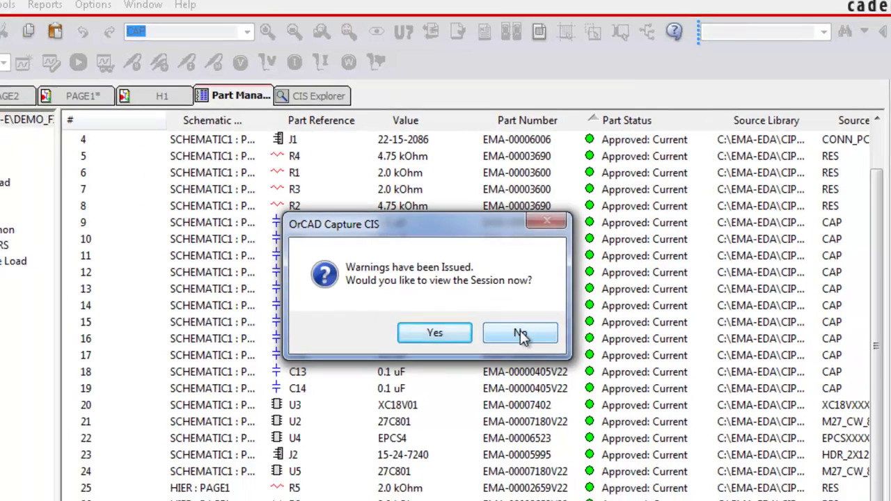
{"action": "left_click", "coordinate": [499, 354]}
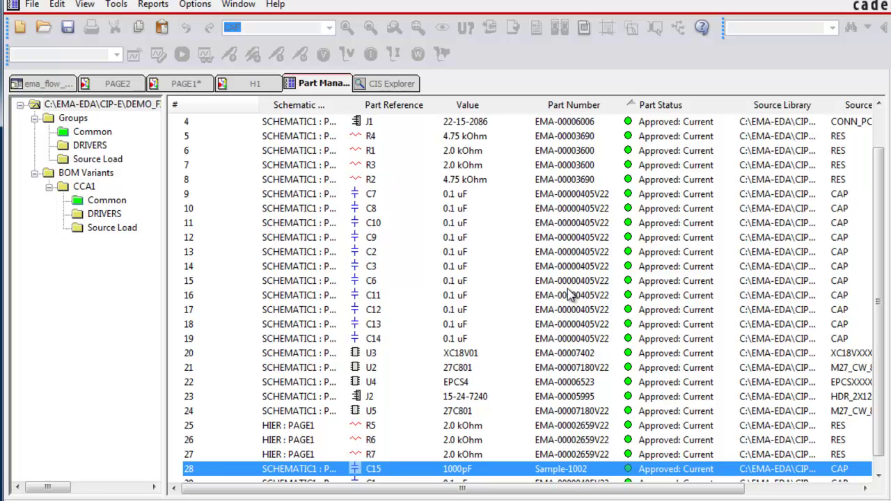
{"action": "left_click", "coordinate": [558, 468]}
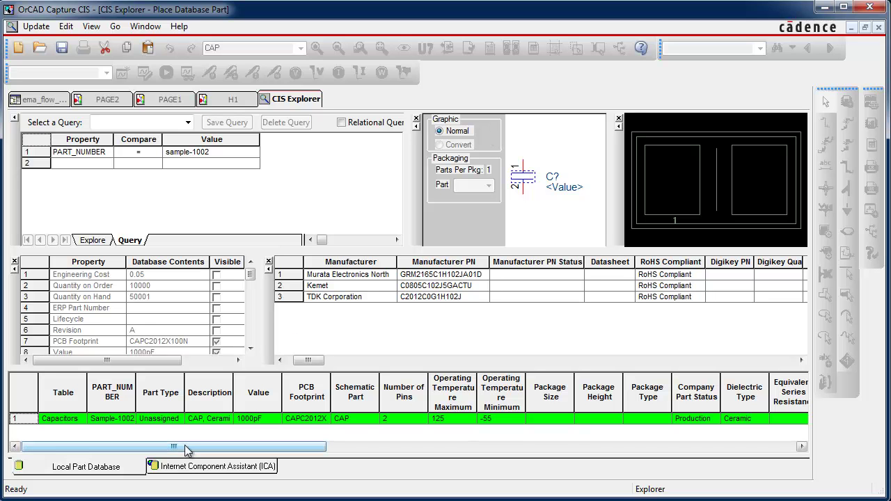
Step: Scroll across the CIS Explorer results columns for the sample-1002 record
{"action": "left_click_drag", "start_coordinate": [186, 450], "coordinate": [548, 461]}
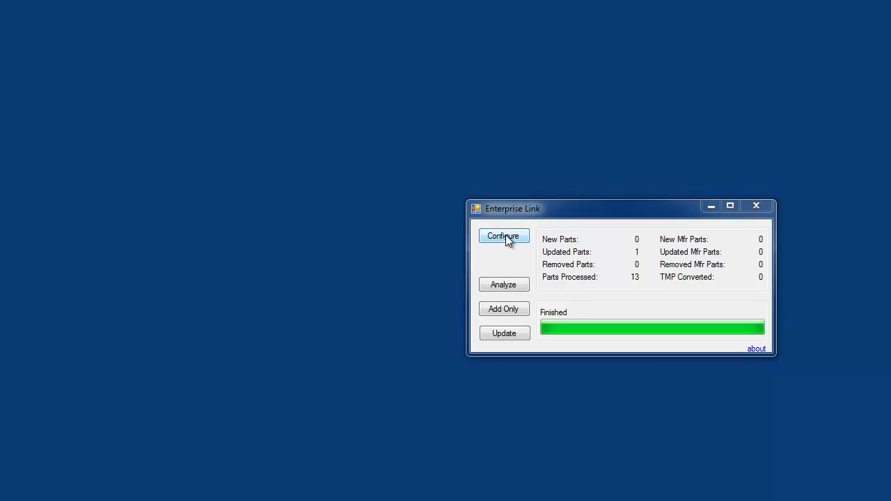
Step: In the sync configuration wizard, confirm the data source type and test the CIP database connection
{"action": "left_click", "coordinate": [506, 239]}
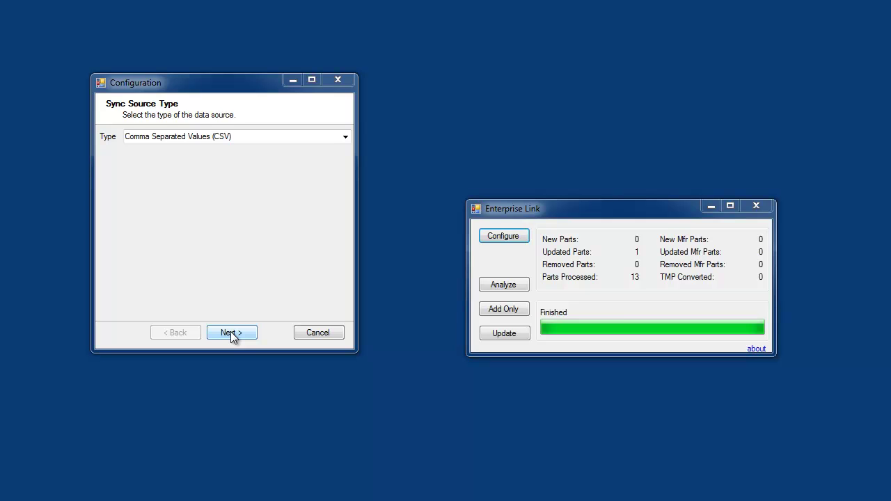
{"action": "left_click", "coordinate": [345, 136]}
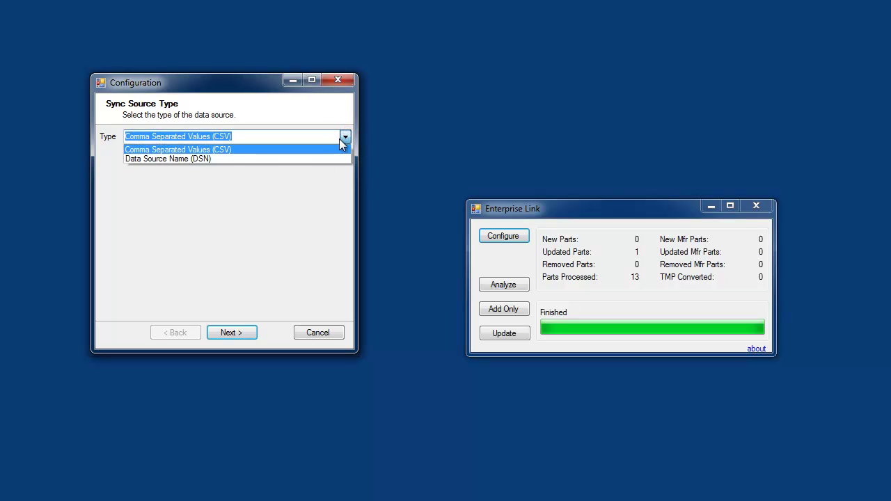
{"action": "left_click", "coordinate": [231, 333]}
{"action": "left_click", "coordinate": [231, 332]}
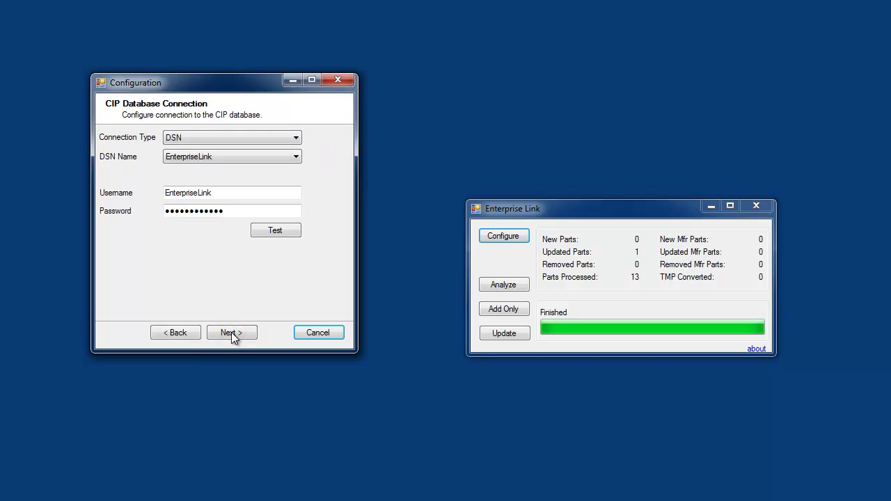
{"action": "left_click", "coordinate": [277, 231]}
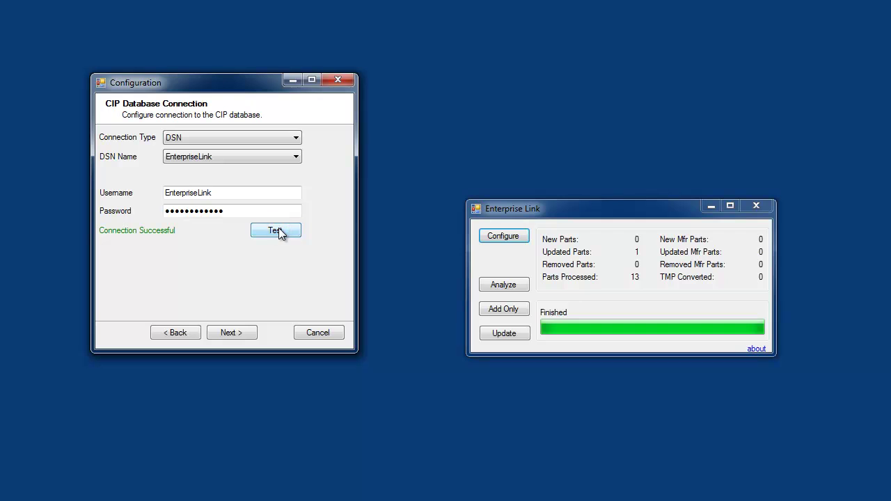
Step: Advance past the Key Field, Sync Options and E-mail pages to Component Field Mappings
{"action": "left_click", "coordinate": [231, 333]}
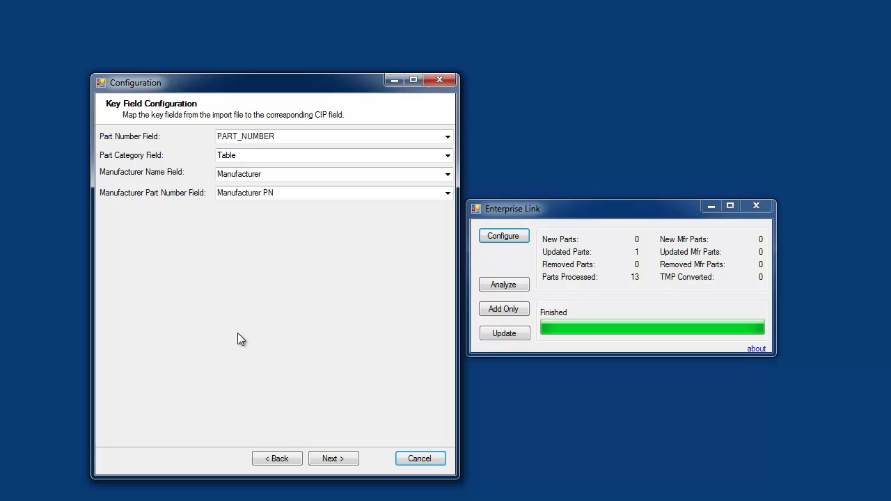
{"action": "left_click", "coordinate": [334, 461]}
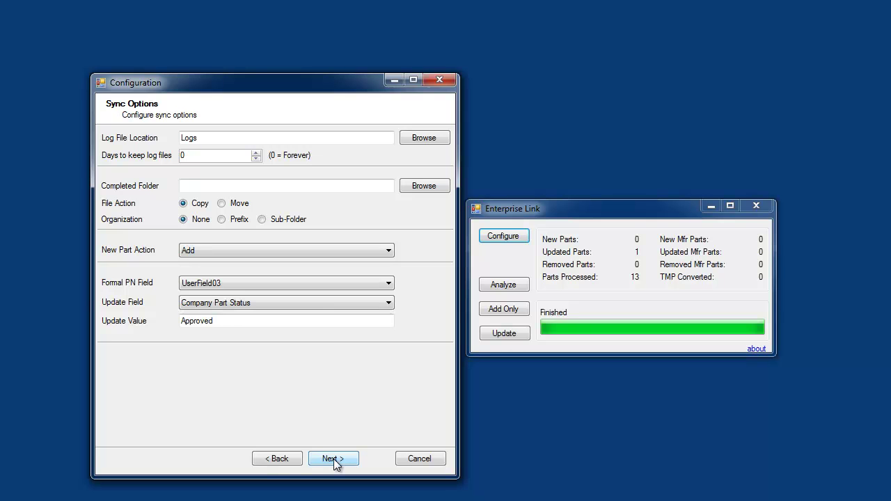
{"action": "left_click", "coordinate": [333, 459]}
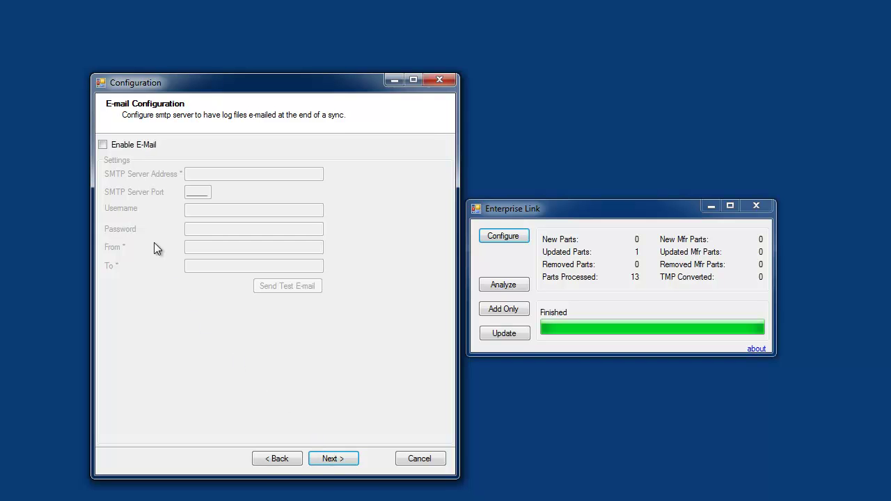
{"action": "left_click", "coordinate": [334, 459]}
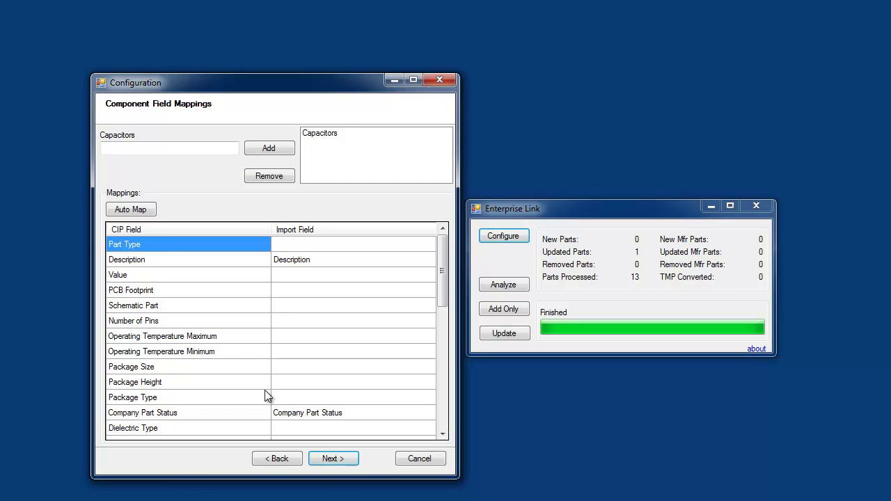
Step: Auto-map the Capacitors fields, overwriting existing mappings, and continue to Manufacturer Field Mappings
{"action": "left_click", "coordinate": [135, 212]}
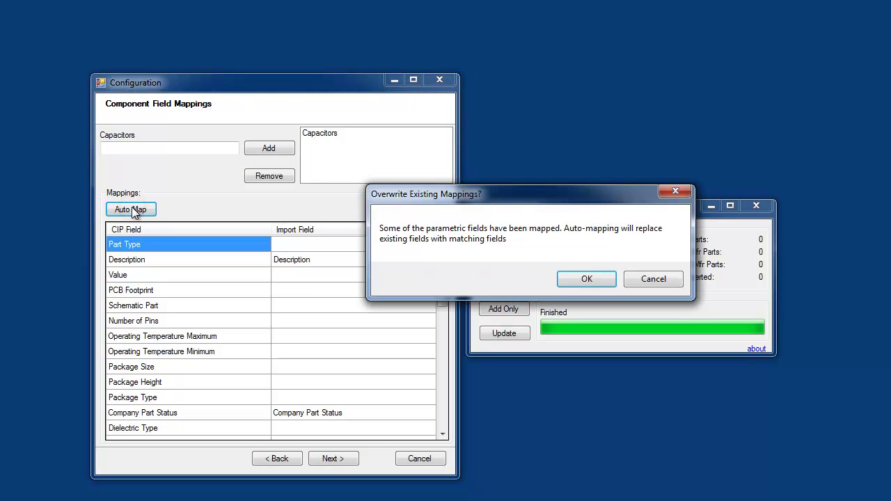
{"action": "left_click", "coordinate": [588, 287]}
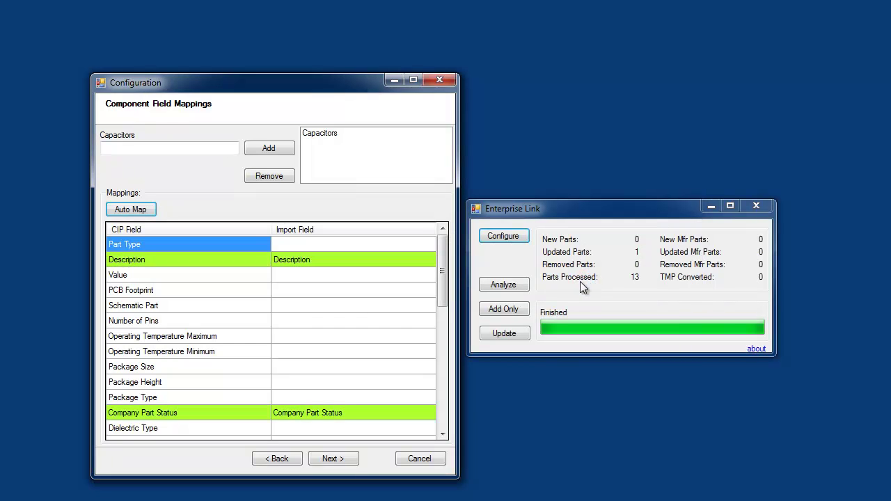
{"action": "mouse_move", "coordinate": [443, 271]}
{"action": "left_mouse_down"}
{"action": "mouse_move", "coordinate": [444, 397]}
{"action": "mouse_move", "coordinate": [435, 277]}
{"action": "left_mouse_up"}
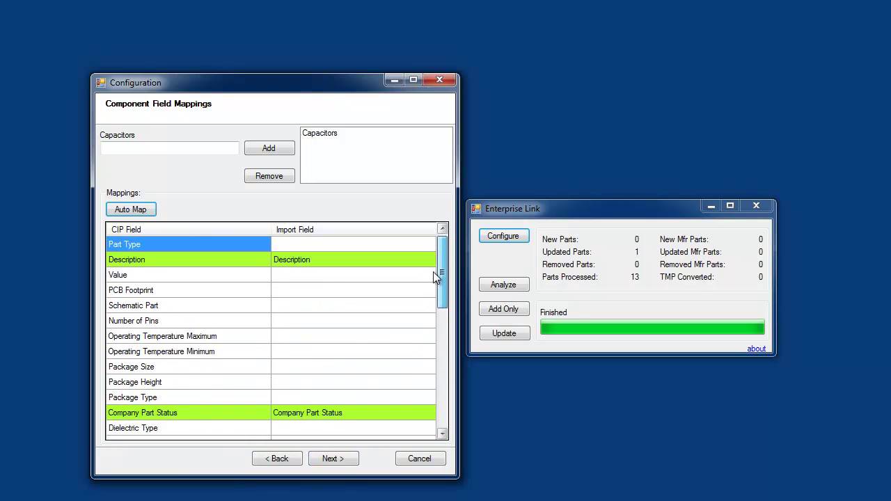
{"action": "left_click", "coordinate": [332, 458]}
{"action": "left_click", "coordinate": [332, 458]}
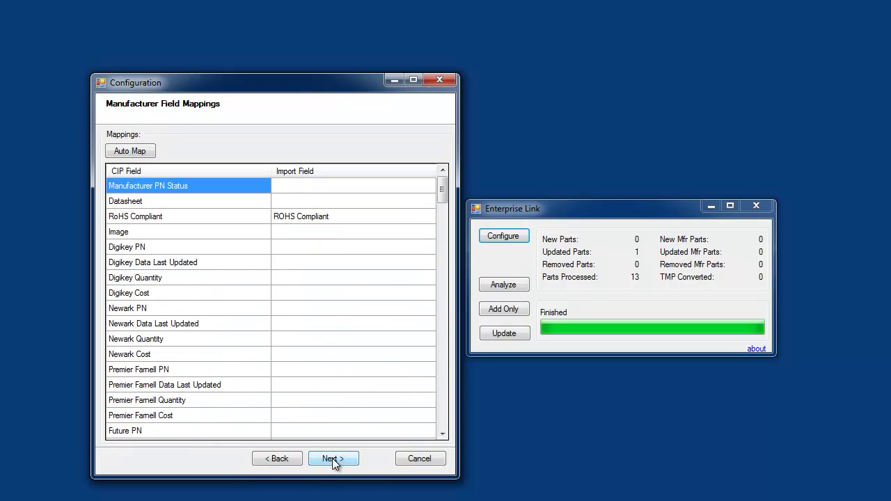